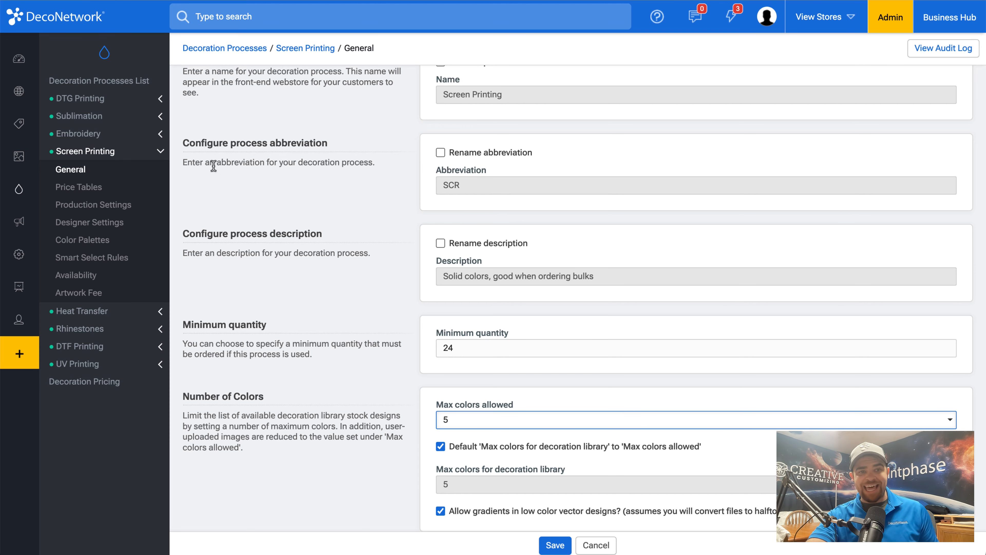
# Step: Save the Screen Printing general settings and add a new Screen Printing price table using Standard Pricing
pyautogui.click(555, 545)
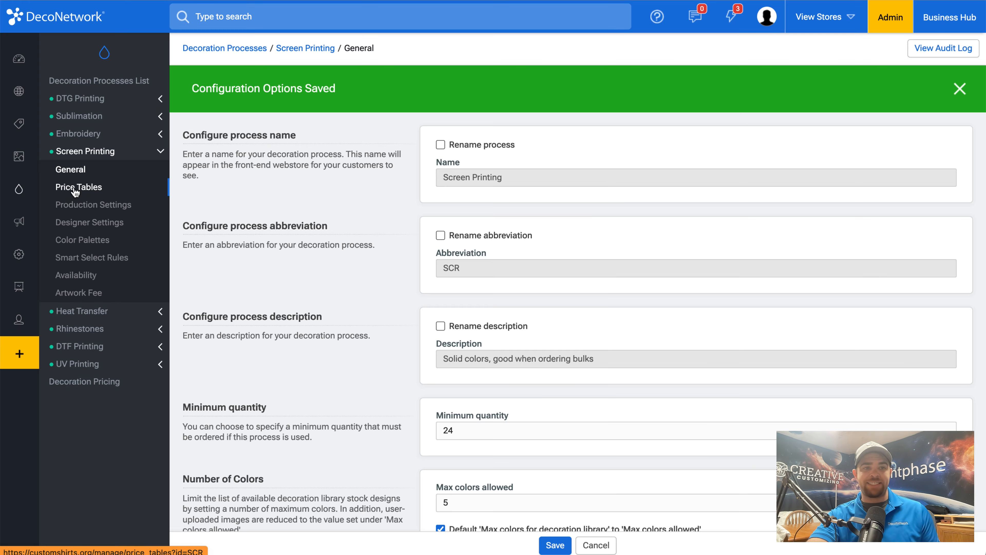
pyautogui.click(75, 187)
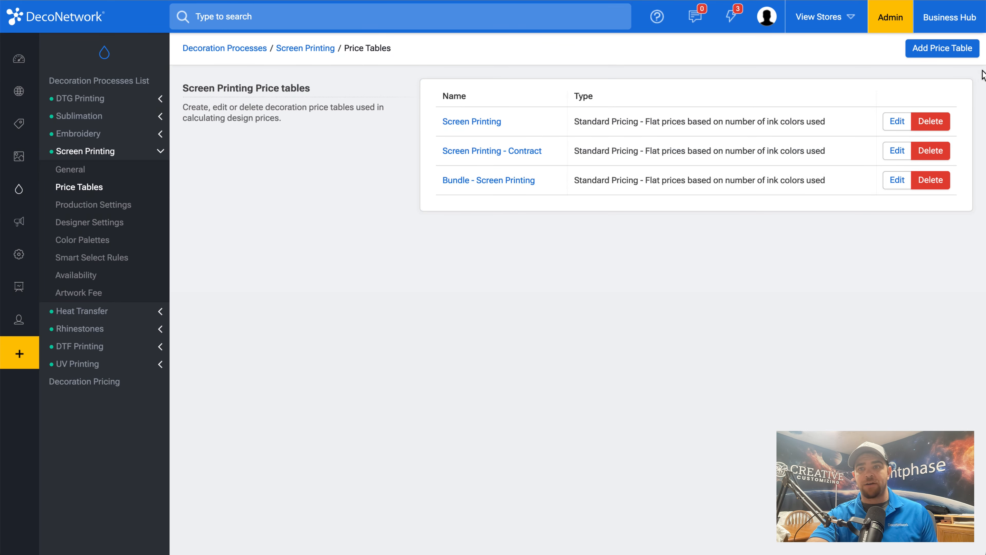
pyautogui.click(947, 49)
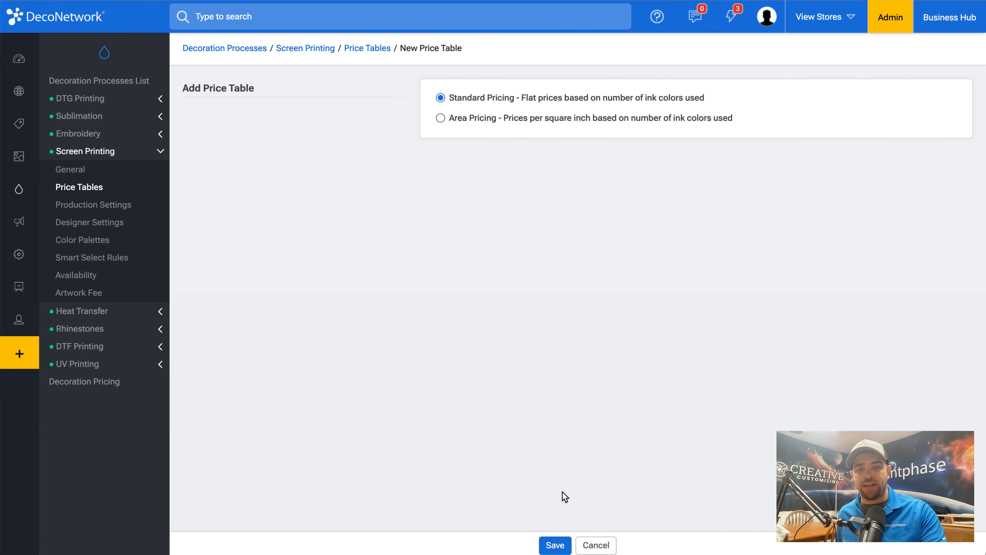
pyautogui.click(555, 545)
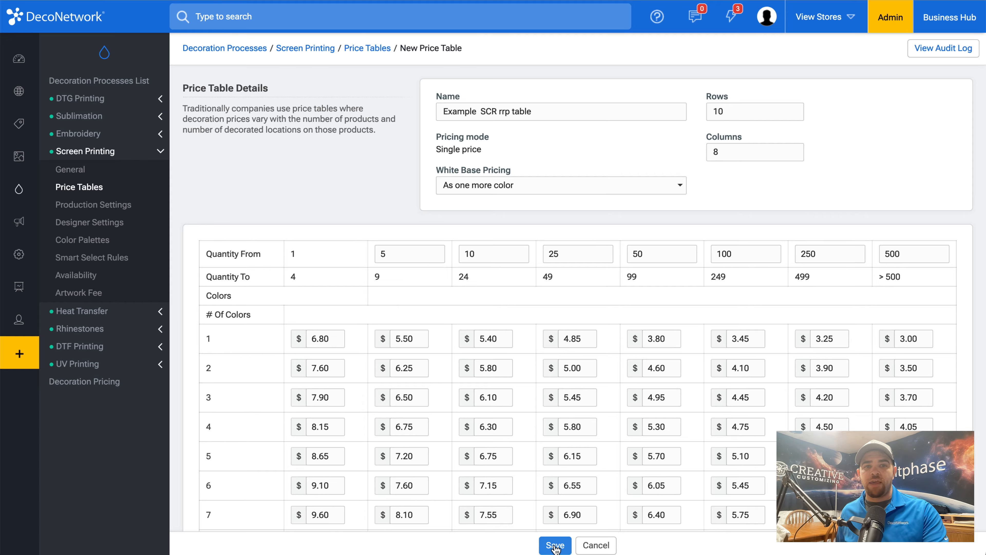
# Step: Name the new price table "Screen Printing - " followed by the person's first name
pyautogui.tripleClick(481, 113)
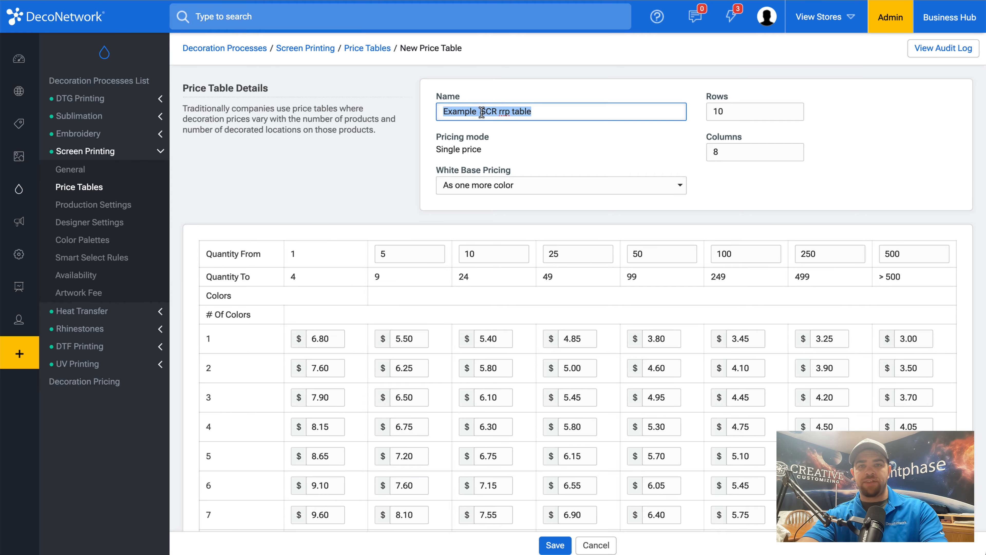
pyautogui.write('Screen Printing - Zach')
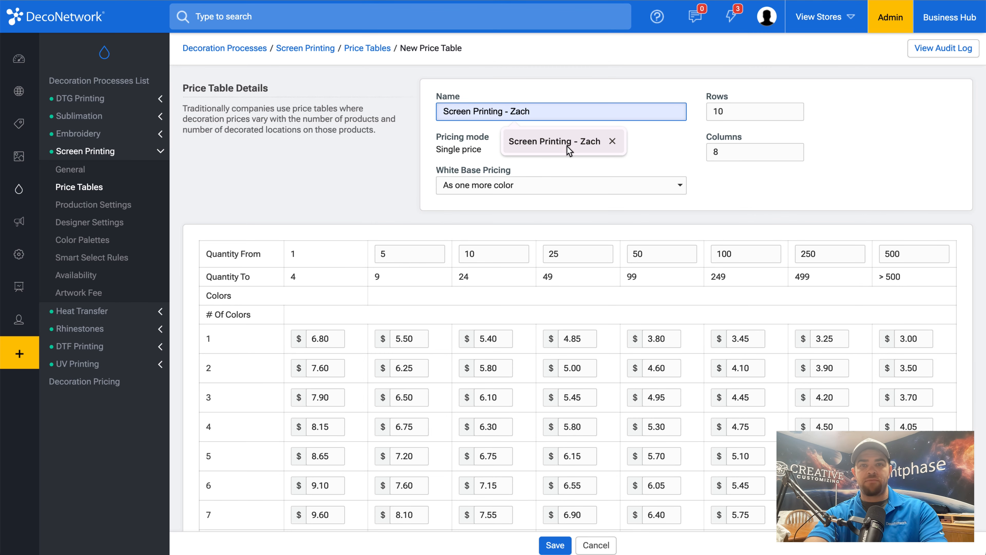
pyautogui.click(567, 141)
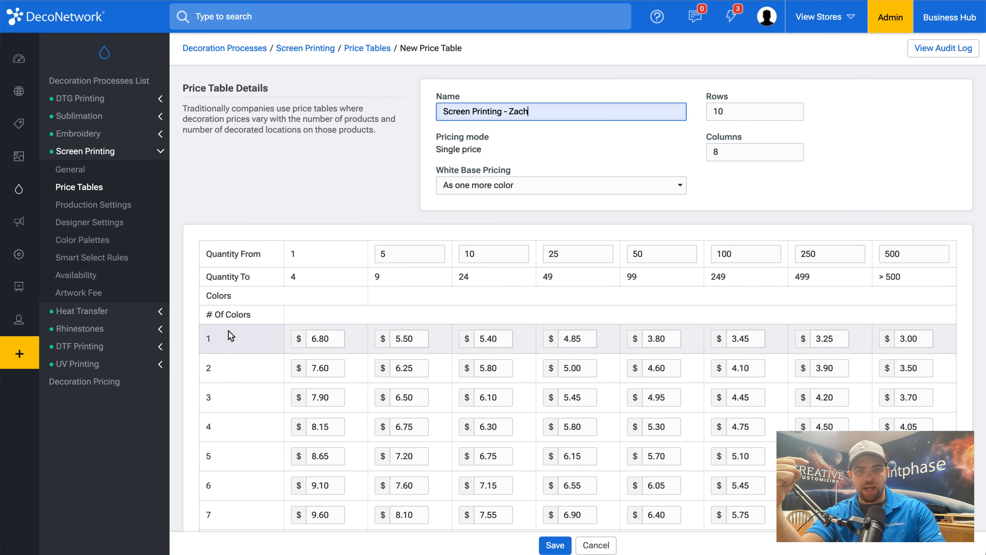
# Step: Try White Base Pricing as an extra charge, check its extra charge row, and switch back to As one more color
pyautogui.click(512, 185)
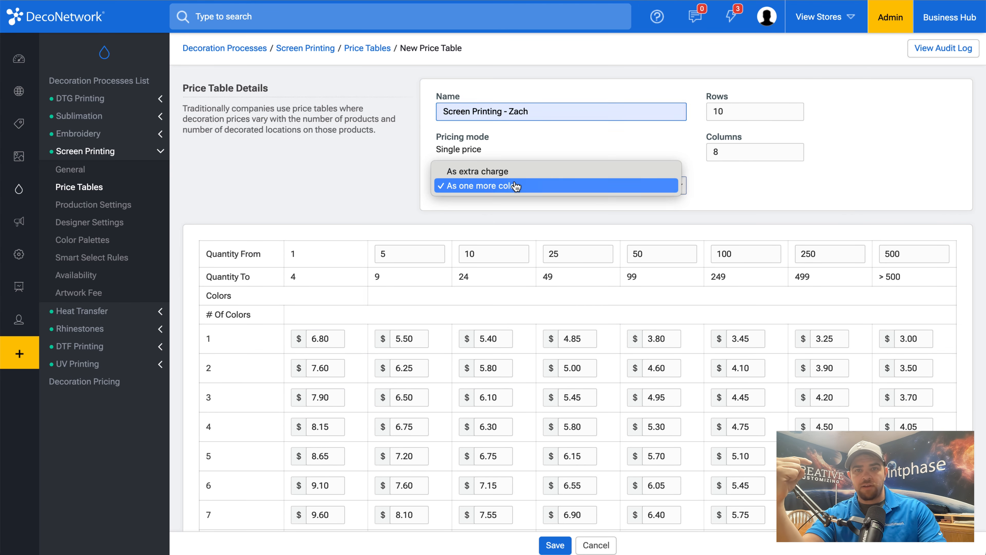
pyautogui.click(513, 172)
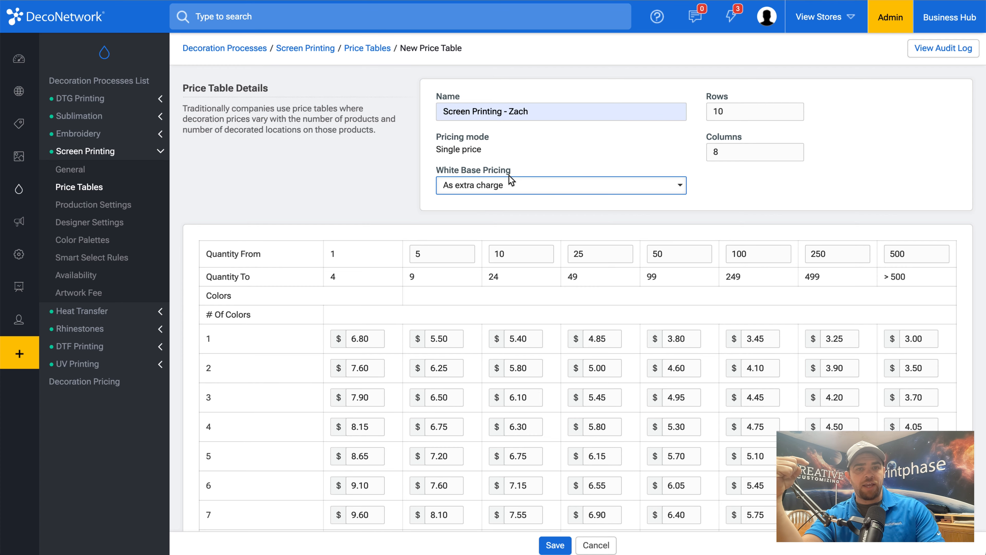
pyautogui.scroll(-4, 511, 177)
pyautogui.click(374, 475)
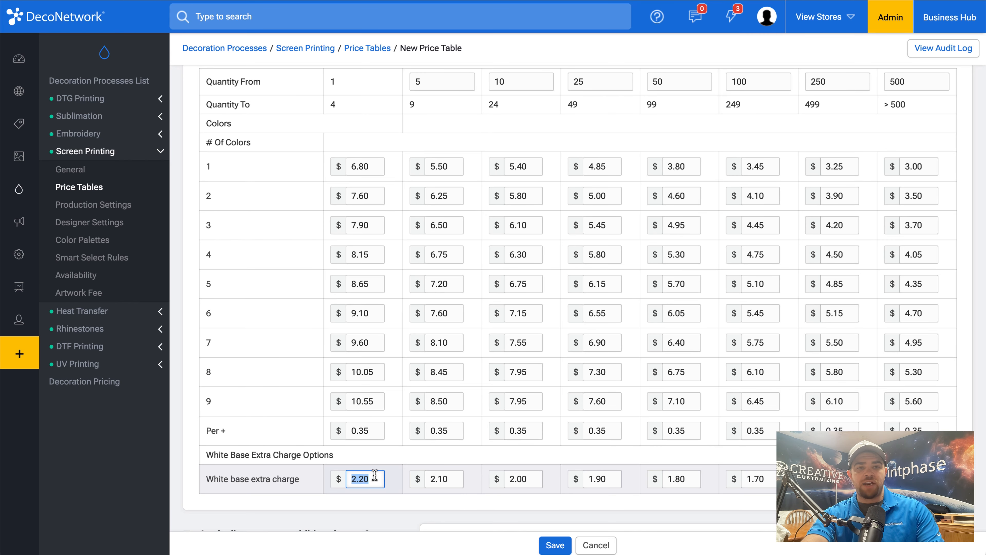
pyautogui.scroll(3, 374, 475)
pyautogui.click(567, 124)
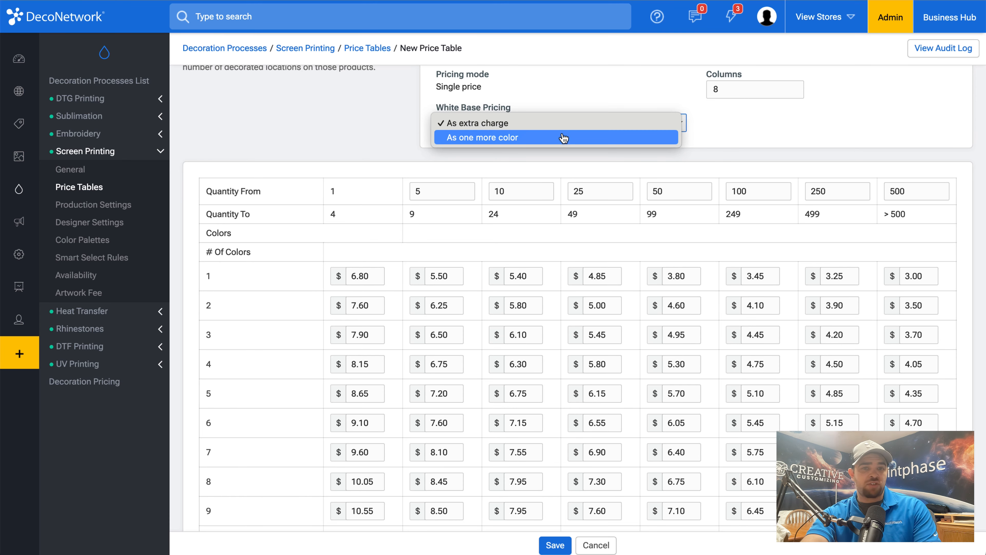
pyautogui.click(564, 138)
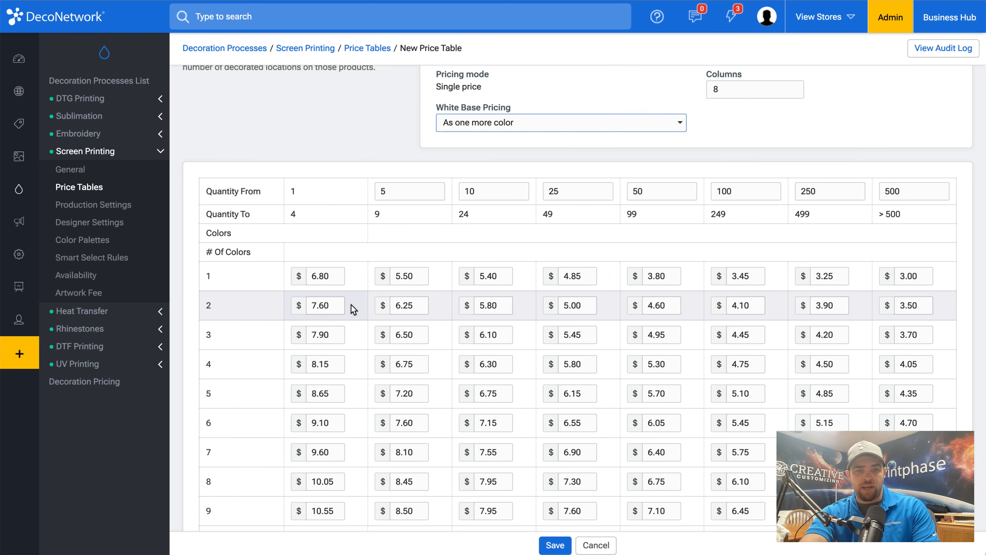
# Step: Set White Base Pricing to As extra charge and set the white base extra charge to $3 for the first six quantity breaks
pyautogui.click(504, 123)
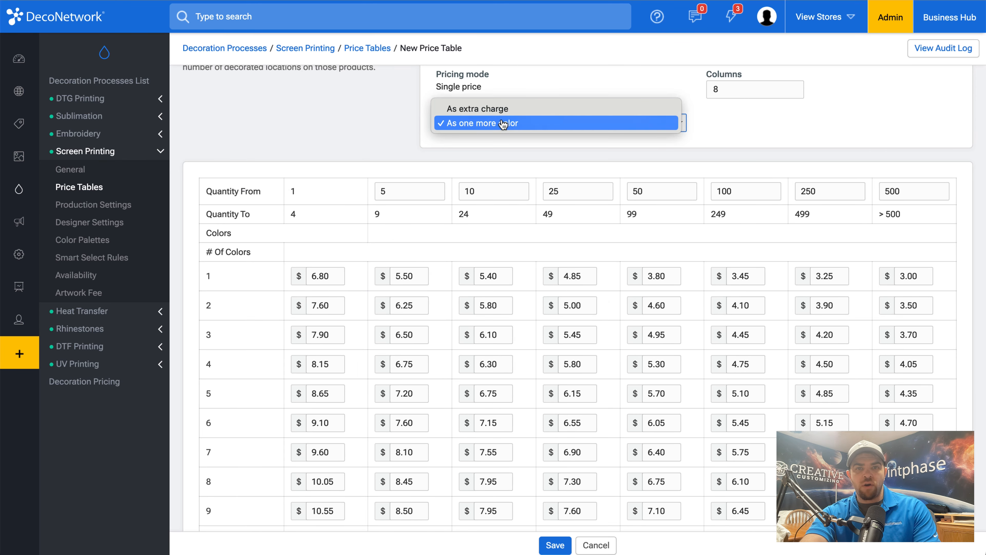
pyautogui.click(501, 109)
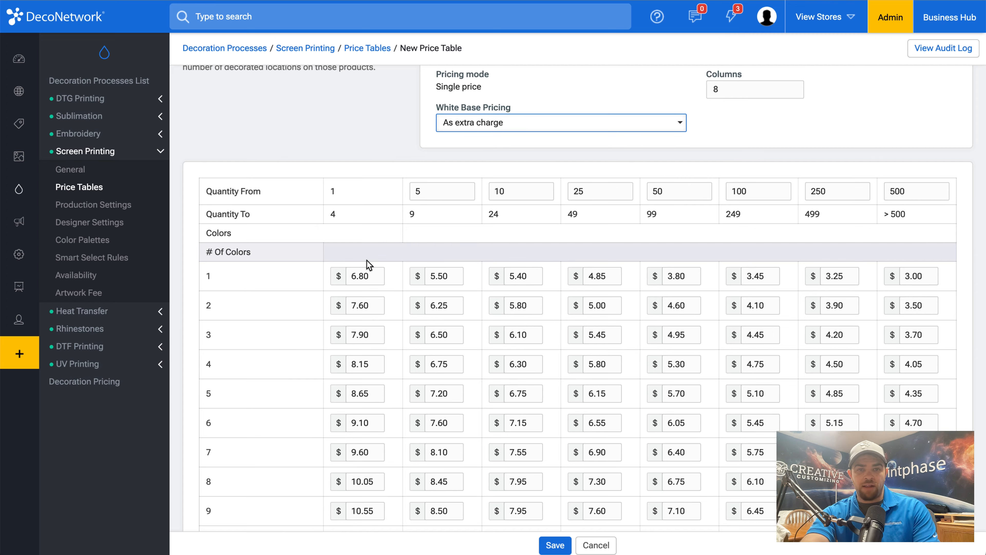
pyautogui.scroll(-5, 369, 265)
pyautogui.click(366, 409)
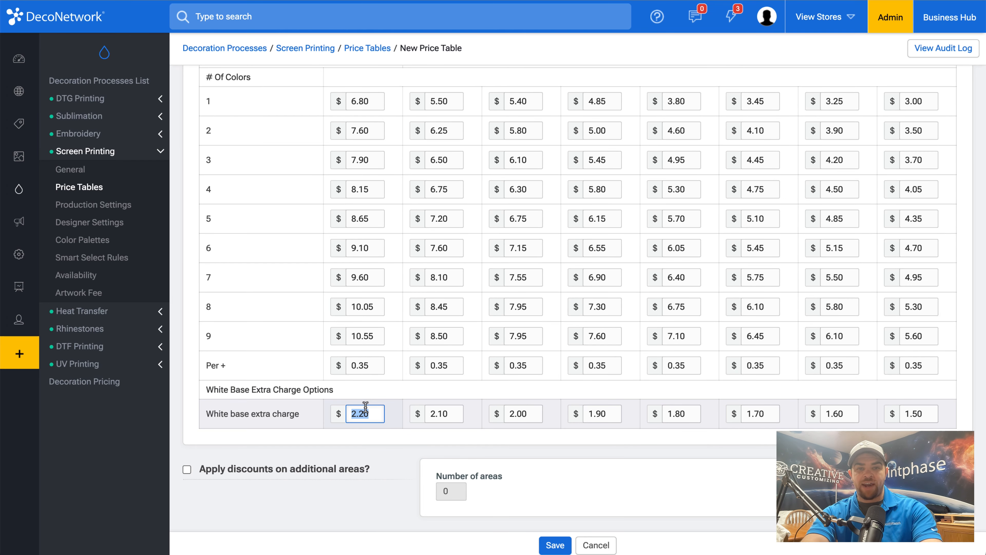
pyautogui.write('3')
pyautogui.press('Tab')
pyautogui.write('3')
pyautogui.press('Tab')
pyautogui.write('3')
pyautogui.press('Tab')
pyautogui.write('3\t3\t3')
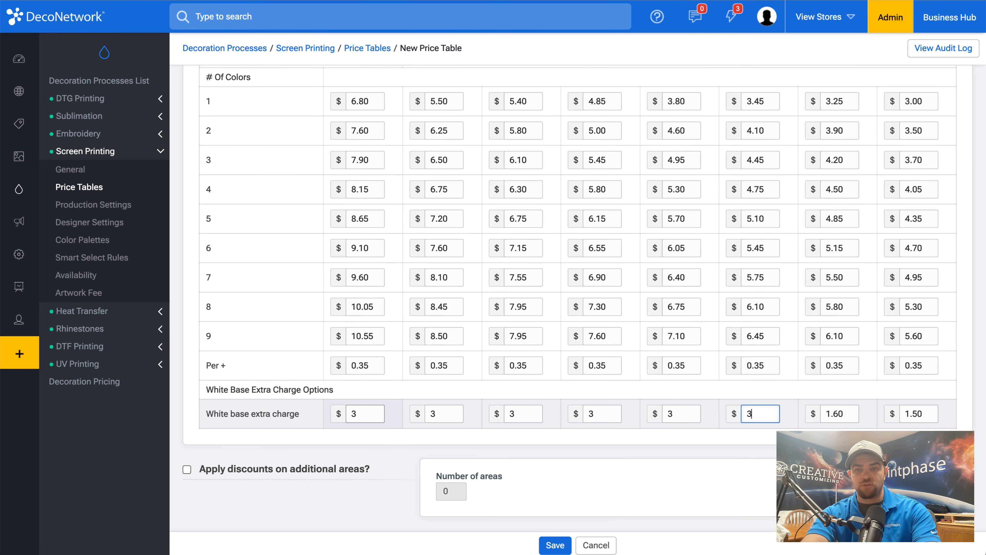
# Step: Set the second column's Quantity From value to 48 and save the price table
pyautogui.scroll(10, 412, 232)
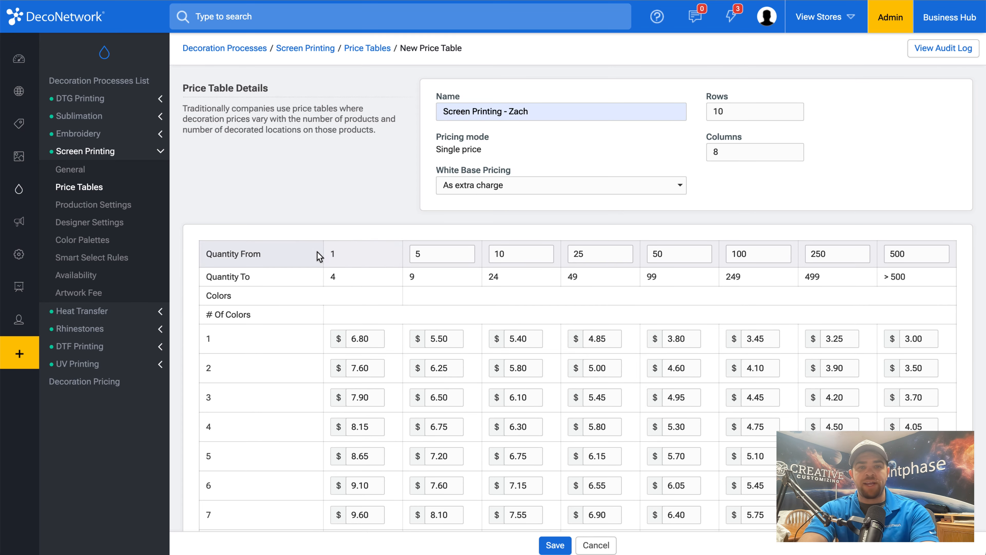
pyautogui.click(457, 258)
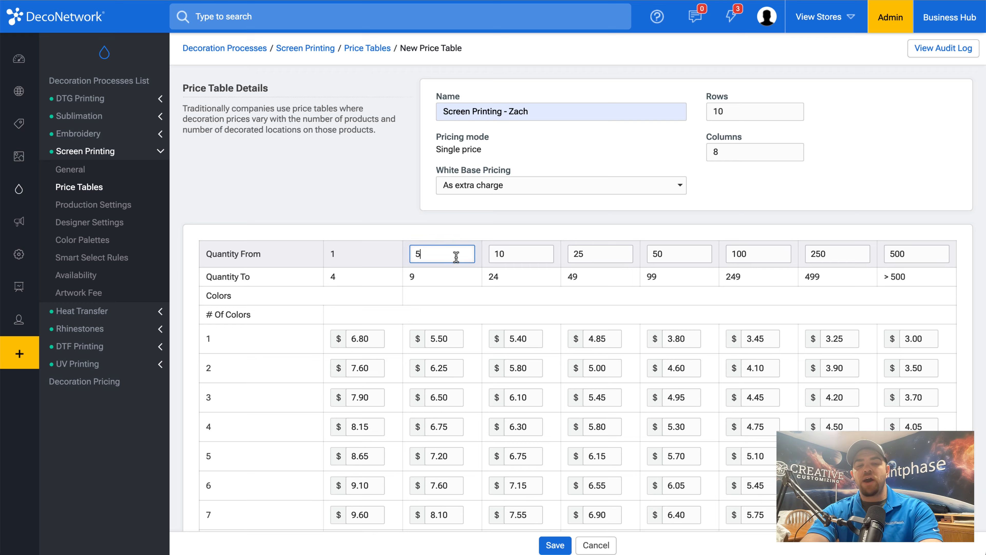
pyautogui.press('BackSpace')
pyautogui.write('48')
pyautogui.press('Tab')
pyautogui.click(356, 222)
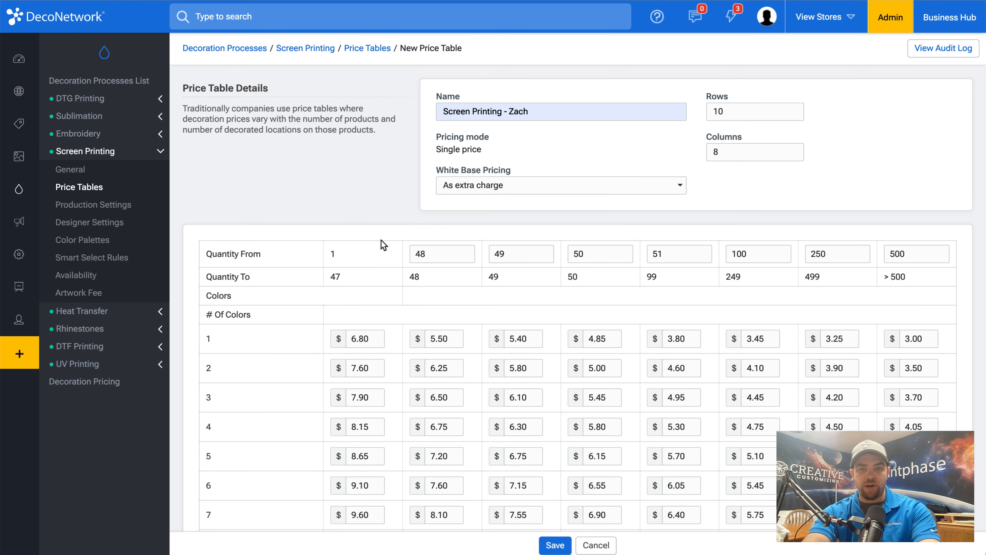
pyautogui.click(435, 258)
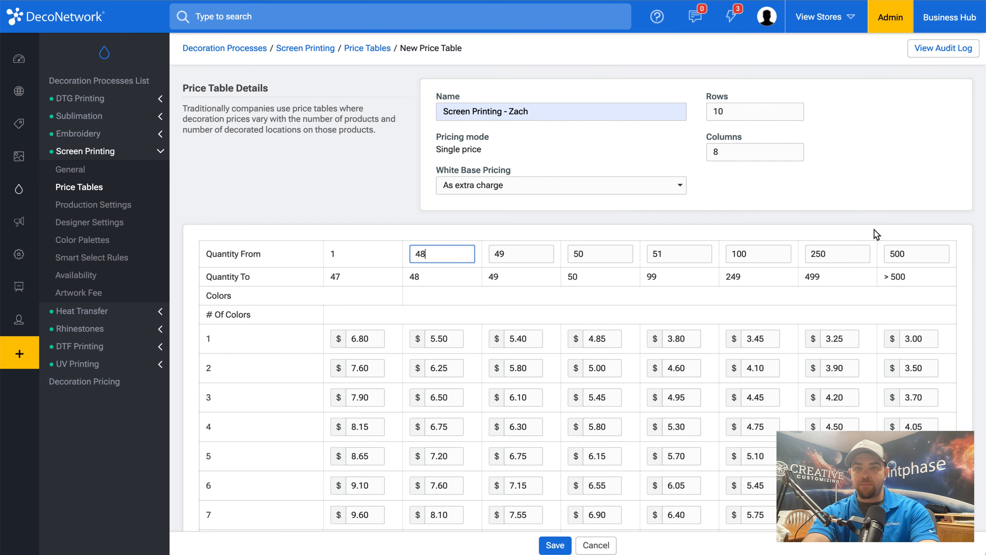
pyautogui.scroll(-1, 982, 207)
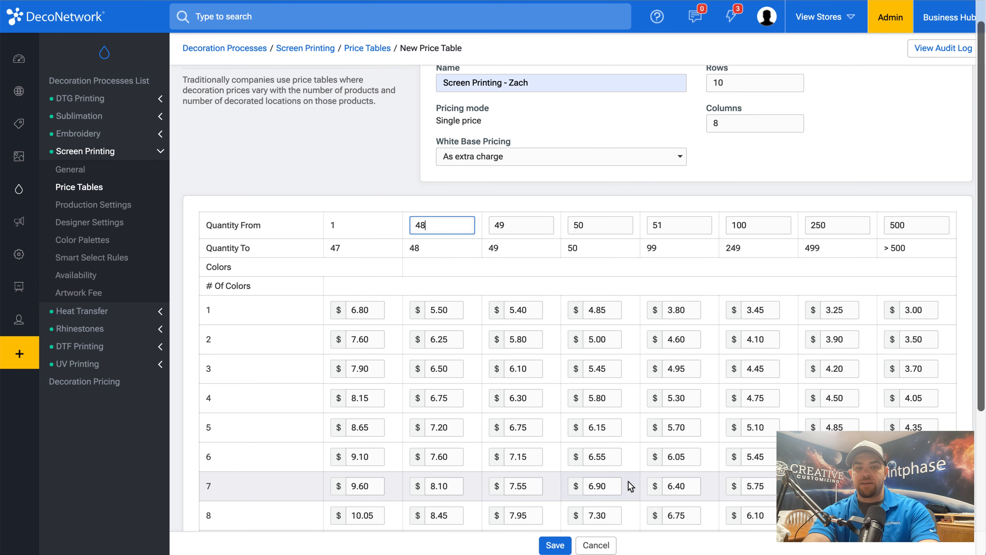
pyautogui.click(556, 545)
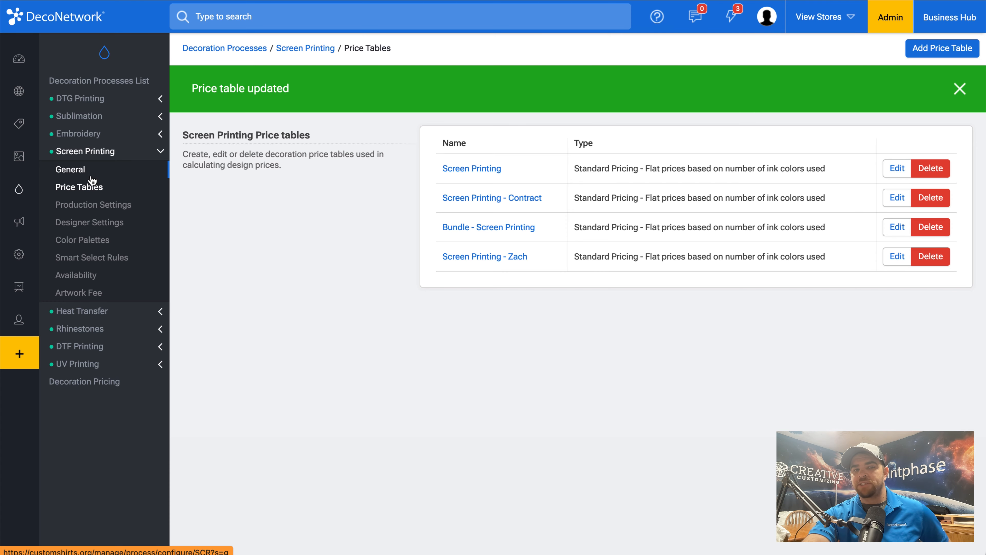
# Step: Add a Screen Printing color palette named "Ink Colors" as a copy of the existing Standard Colors palette
pyautogui.click(85, 245)
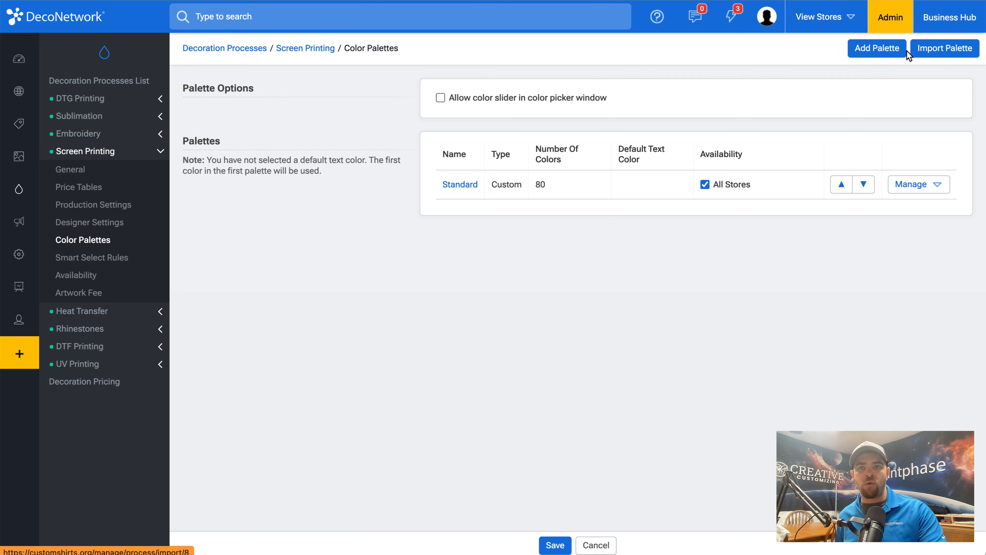
pyautogui.click(877, 49)
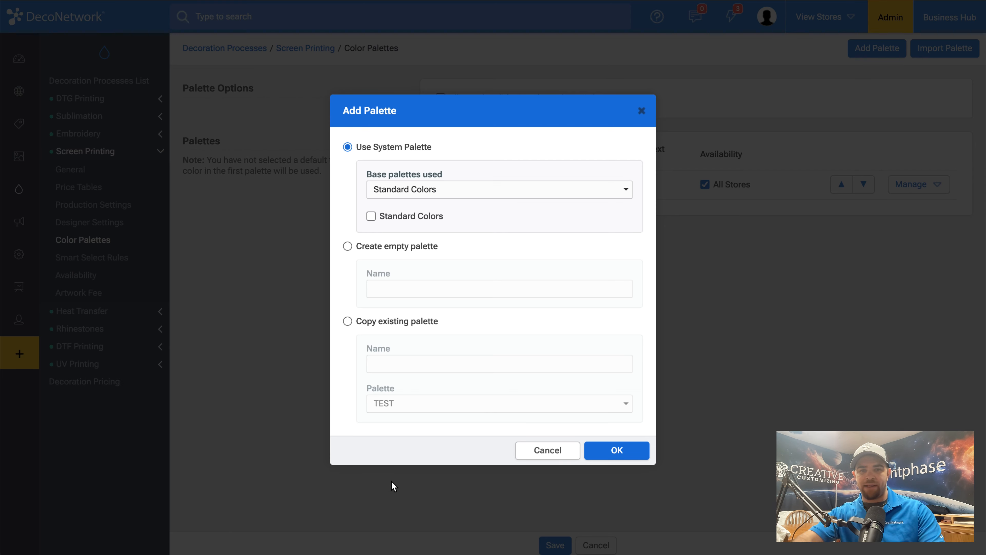
pyautogui.click(378, 322)
pyautogui.click(399, 402)
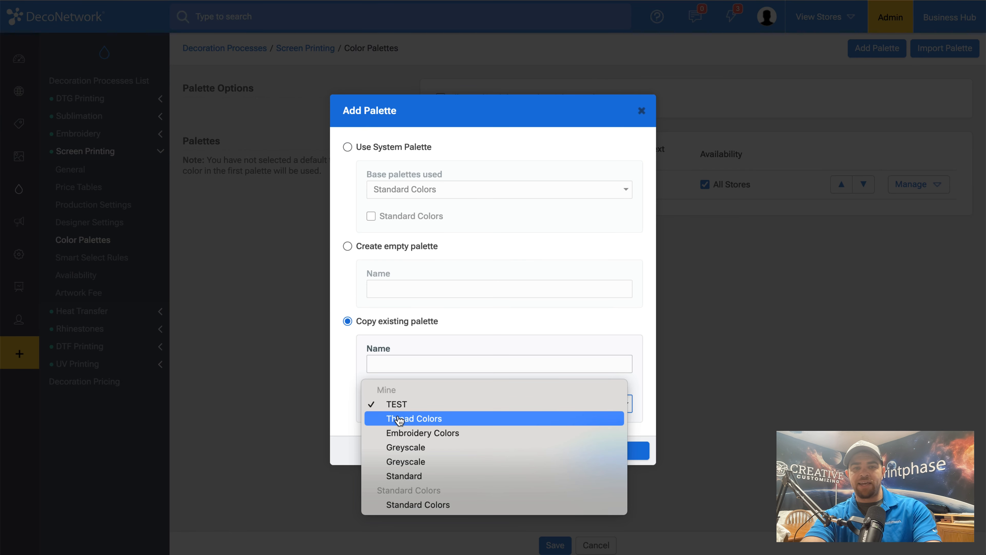
pyautogui.click(435, 477)
pyautogui.click(423, 407)
pyautogui.click(418, 433)
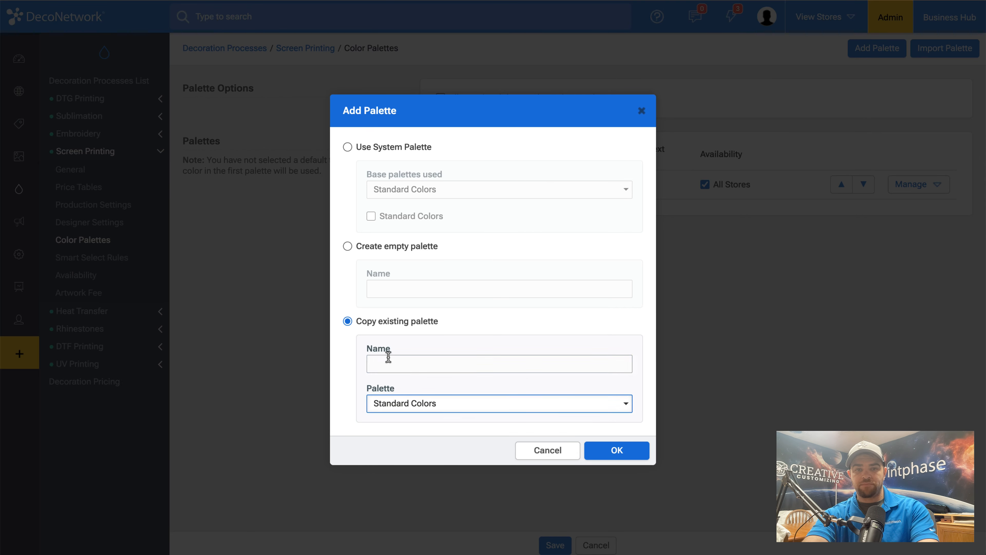
pyautogui.click(388, 361)
pyautogui.write('Ink Colors')
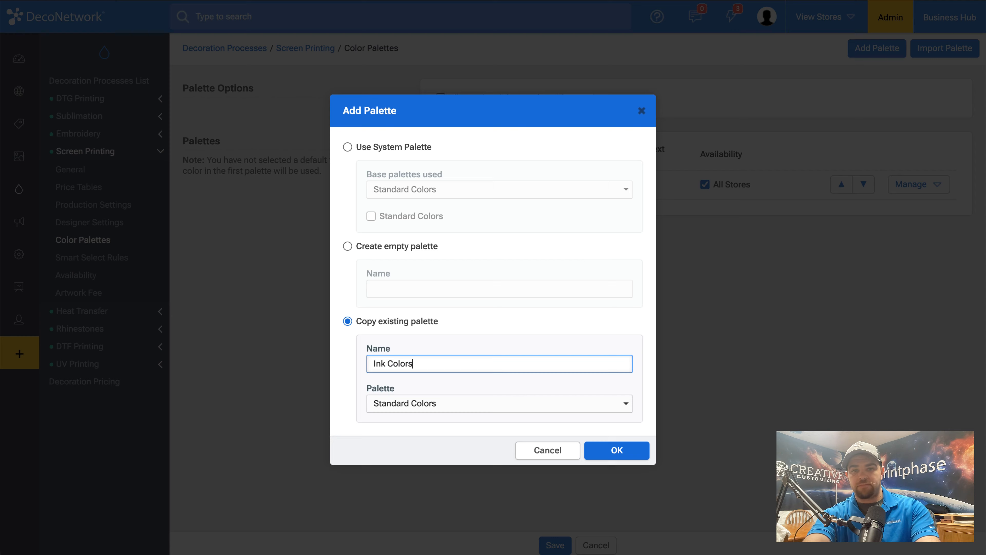
pyautogui.click(614, 450)
# Step: Rename the 60% Black color in the Ink Colors palette to "Charcoal" and confirm the palette
pyautogui.click(452, 220)
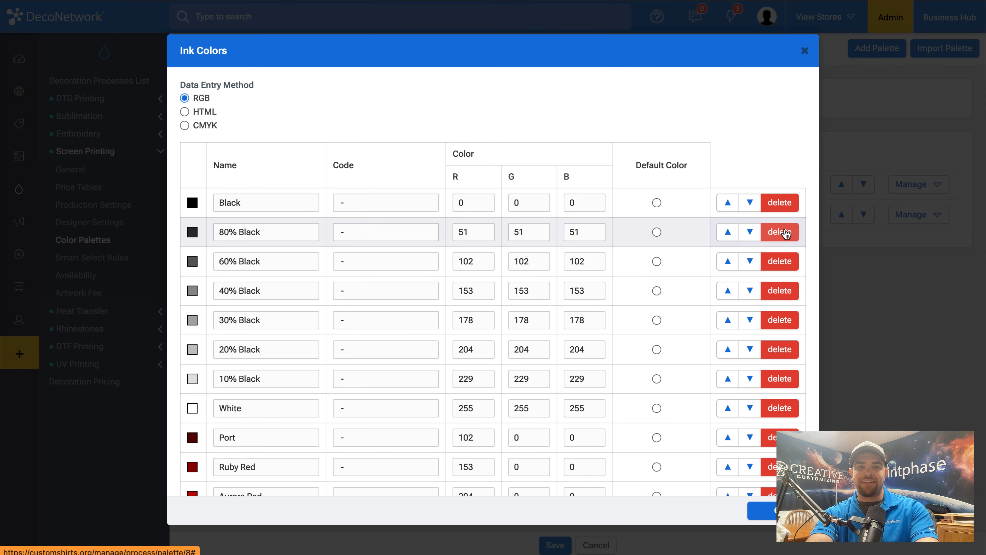
pyautogui.tripleClick(274, 265)
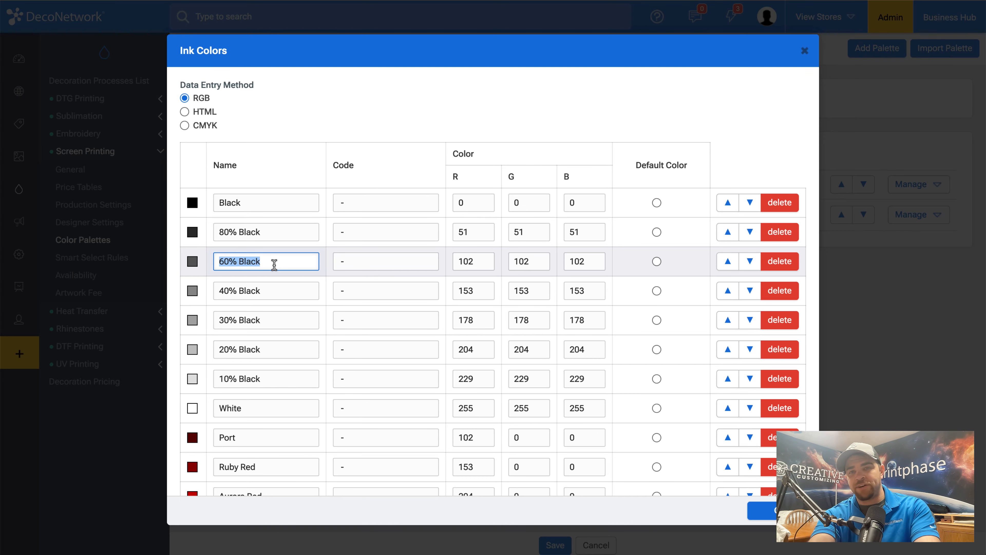
pyautogui.write('Charcoal')
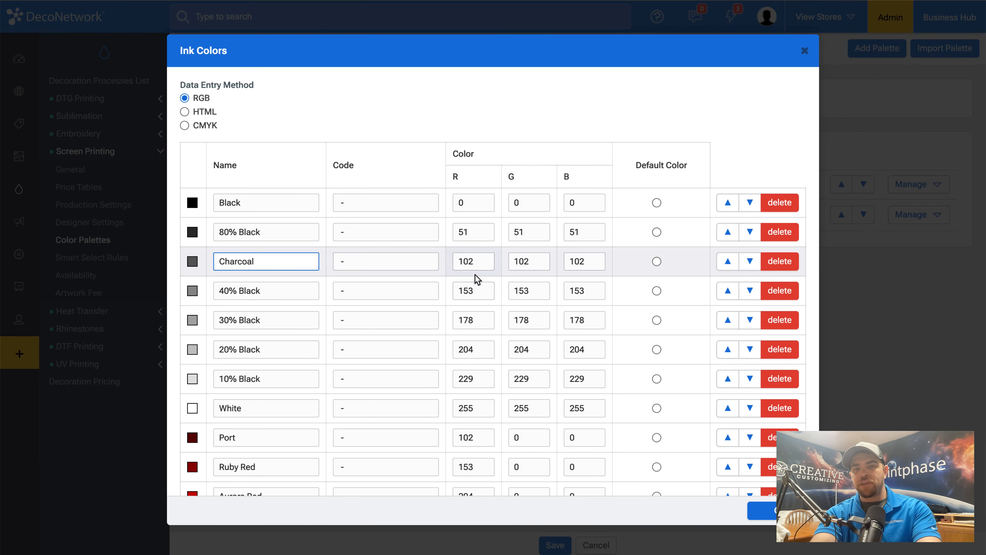
pyautogui.click(488, 262)
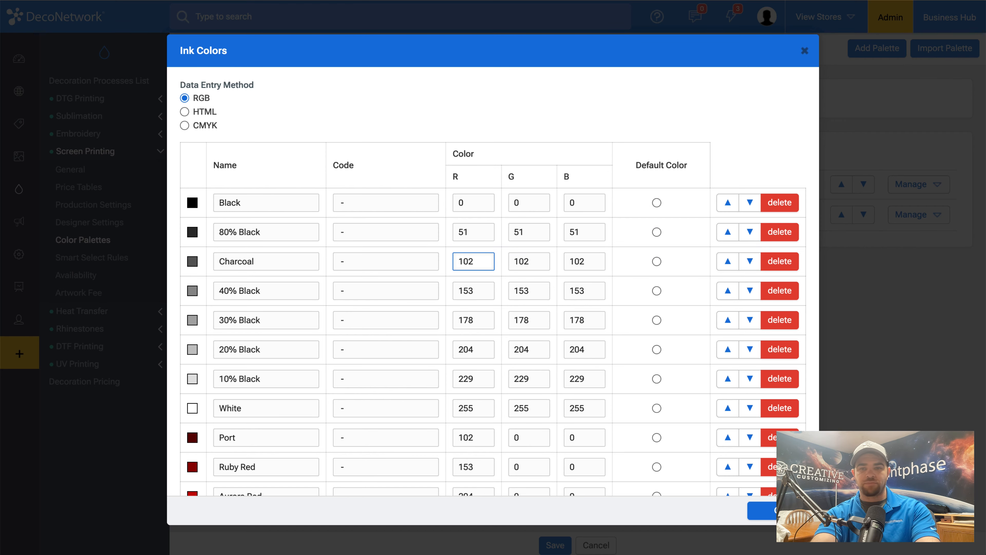
pyautogui.click(762, 511)
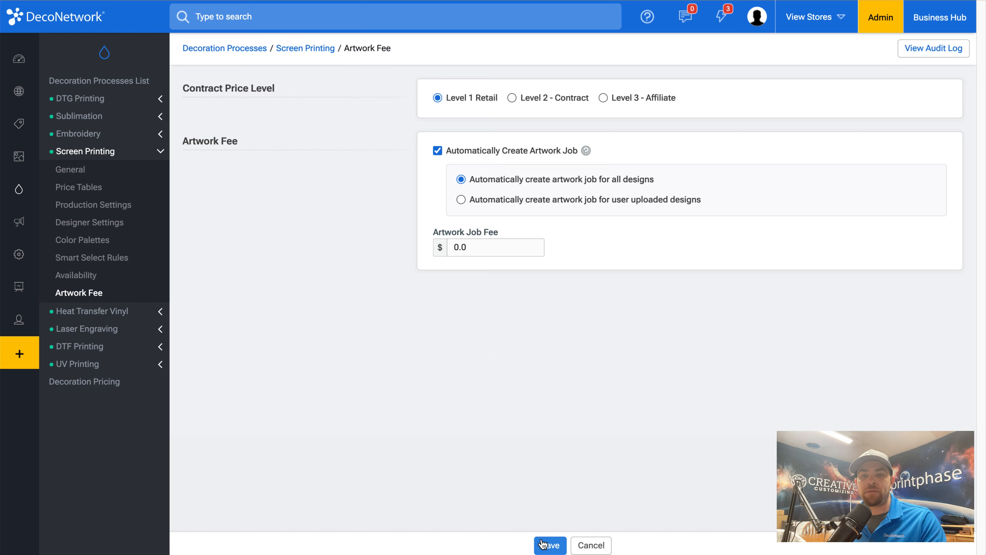
# Step: Save the Screen Printing artwork fee settings and open the Screen Printing section of Decoration Pricing
pyautogui.click(546, 546)
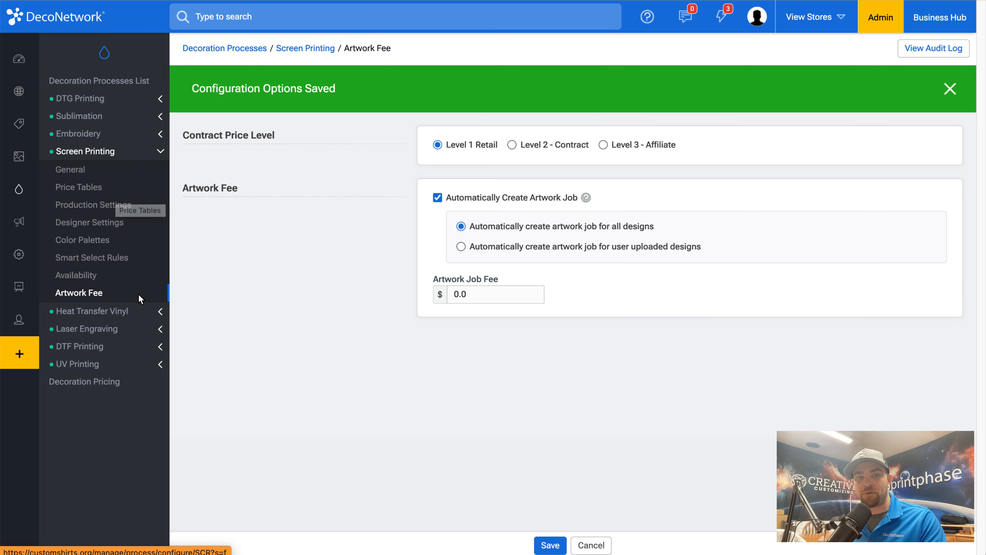
pyautogui.click(123, 379)
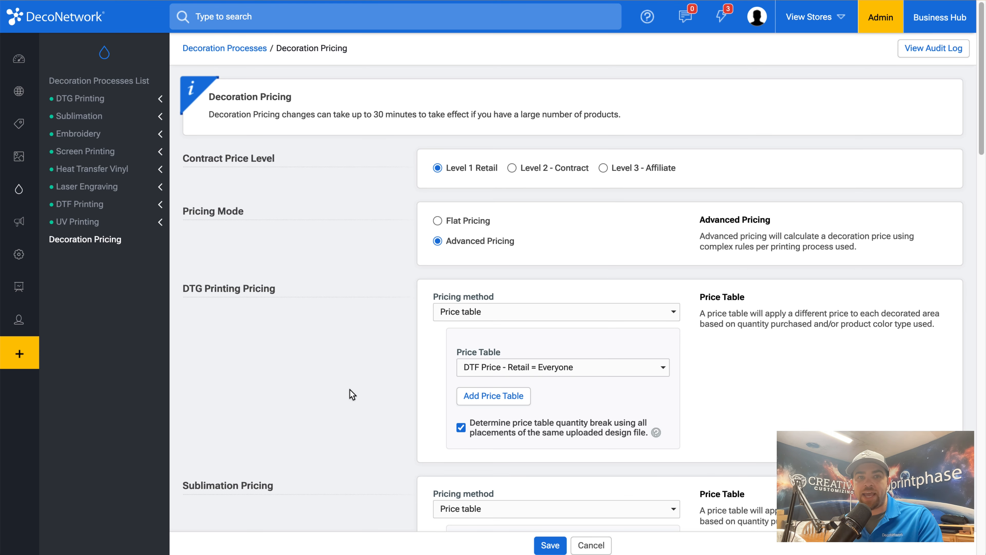
pyautogui.scroll(-10, 351, 393)
pyautogui.scroll(-10, 350, 390)
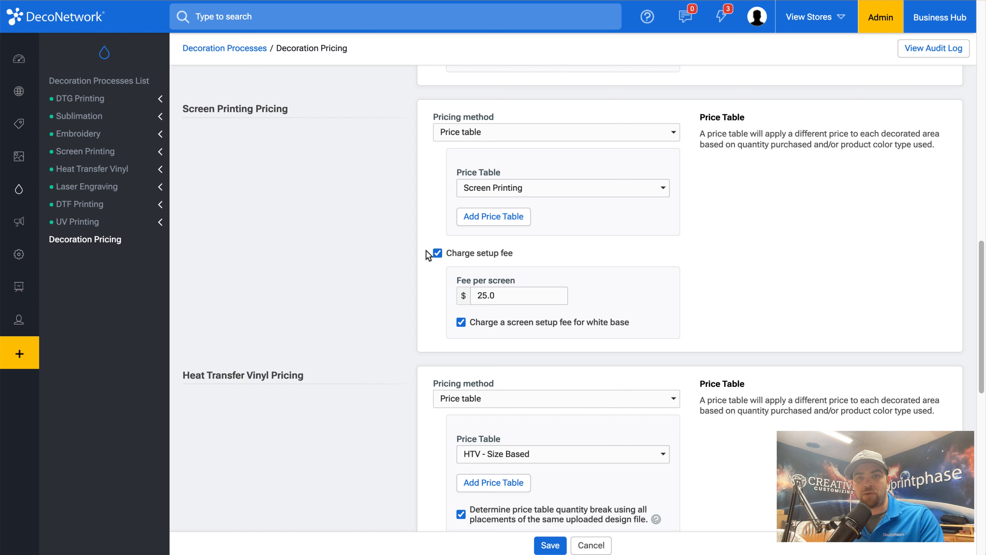
# Step: Assign the last listed custom Screen Printing price table to the Screen Printing Pricing section
pyautogui.click(464, 188)
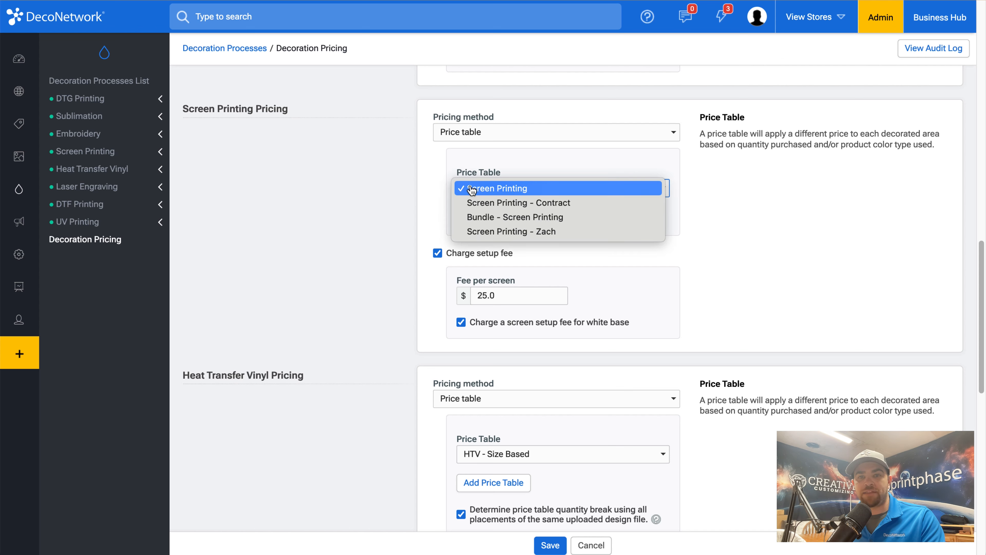
pyautogui.click(495, 232)
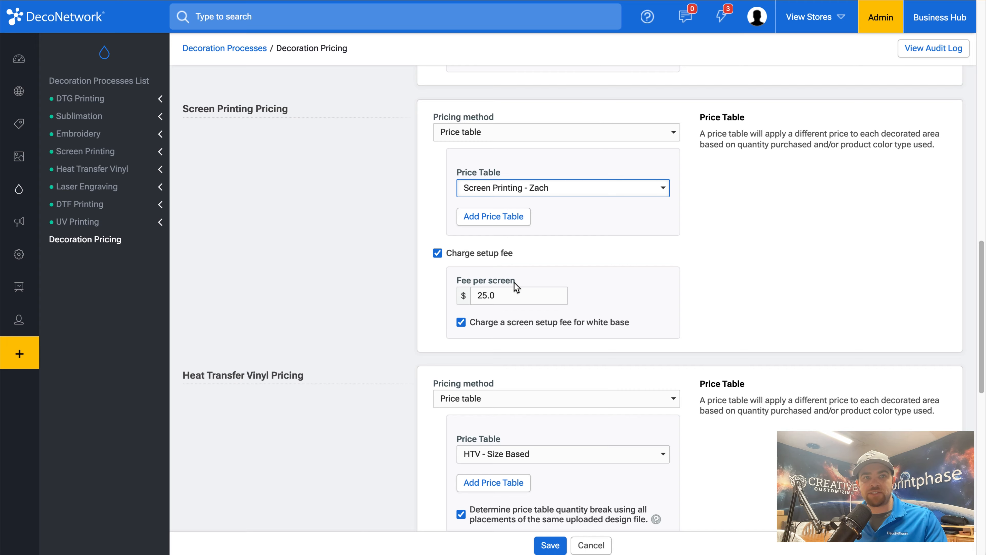
# Step: Review the list of Screen Printing price tables, return to Decoration Pricing and examine the screen printing settings for Level 1 Retail
pyautogui.click(118, 152)
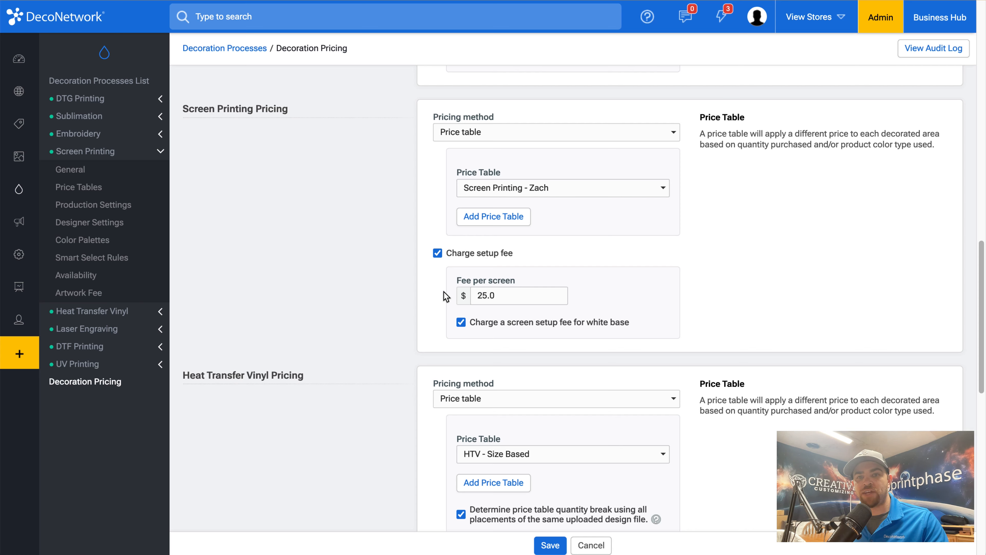
pyautogui.click(494, 294)
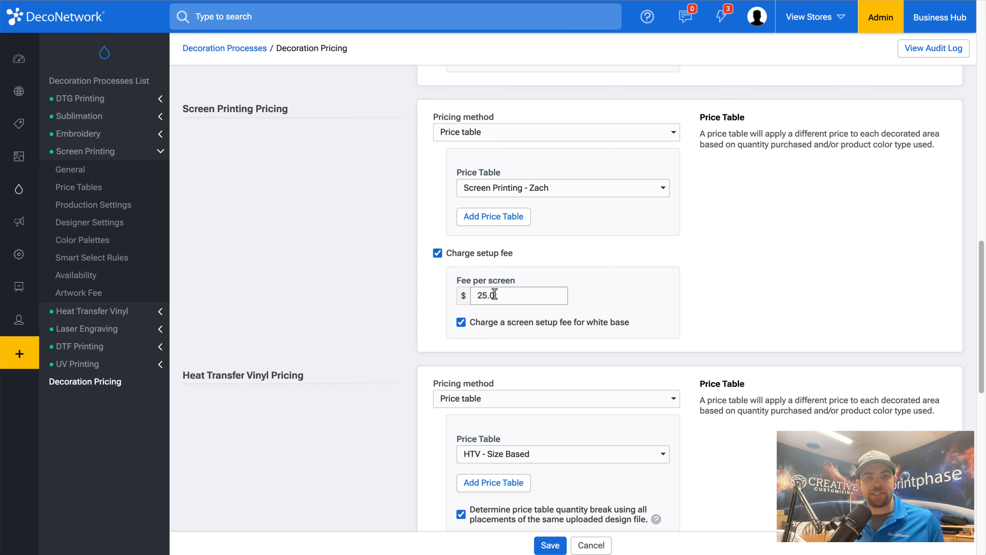
pyautogui.click(123, 187)
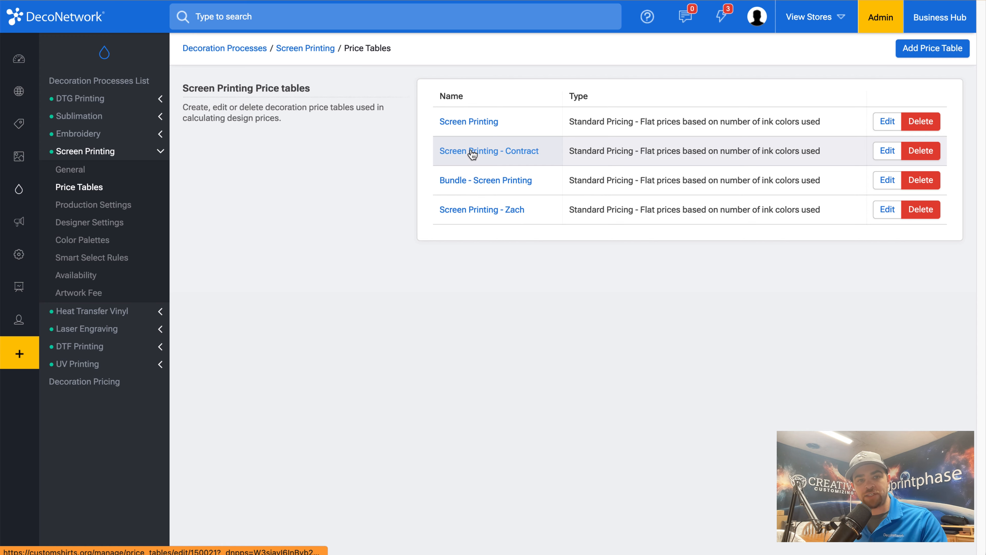
pyautogui.click(124, 381)
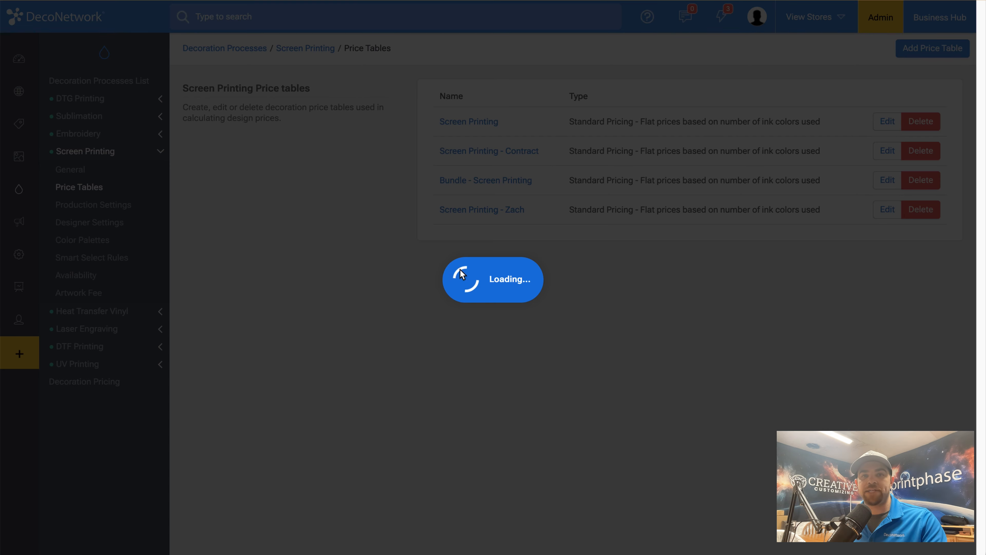
pyautogui.scroll(-3, 461, 254)
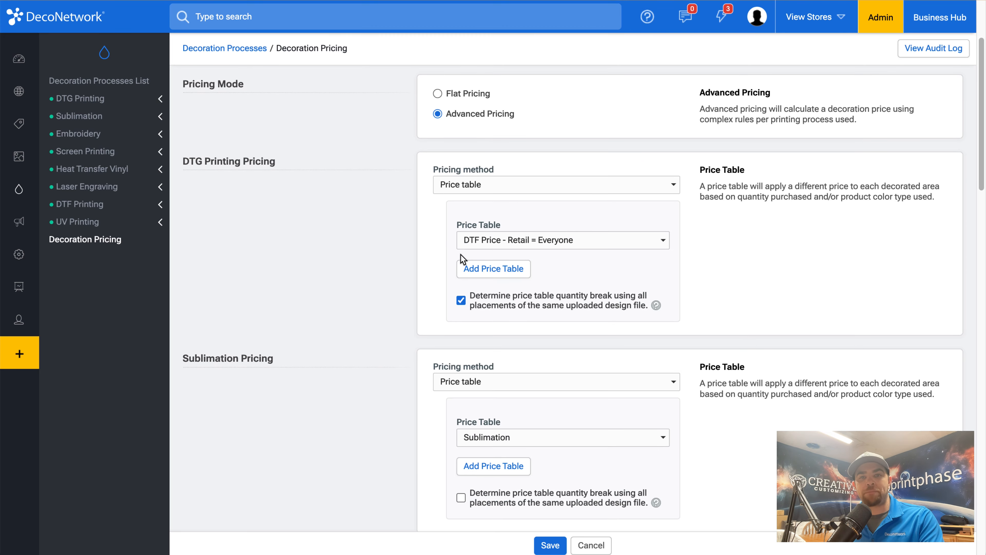
pyautogui.scroll(2, 461, 255)
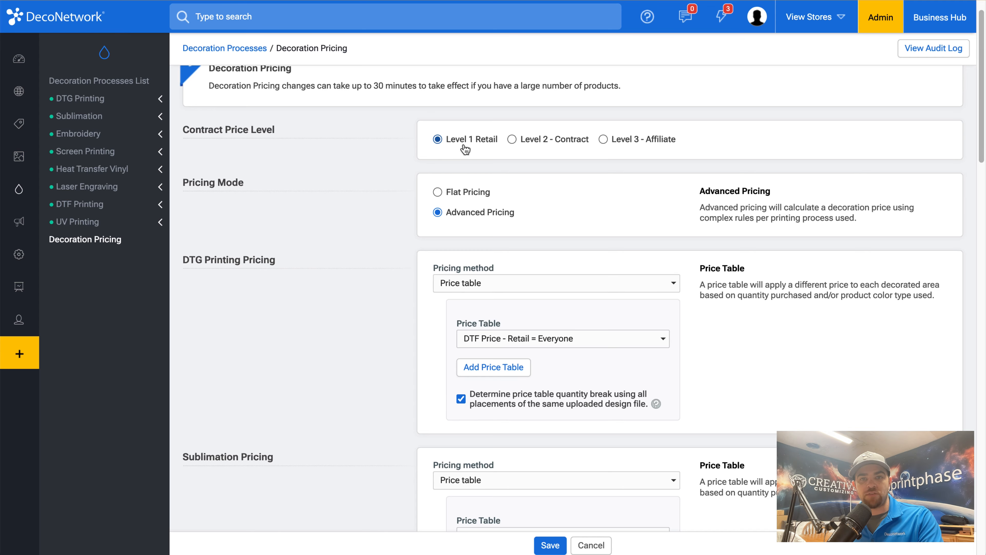
pyautogui.scroll(-15, 468, 150)
pyautogui.scroll(-6, 469, 150)
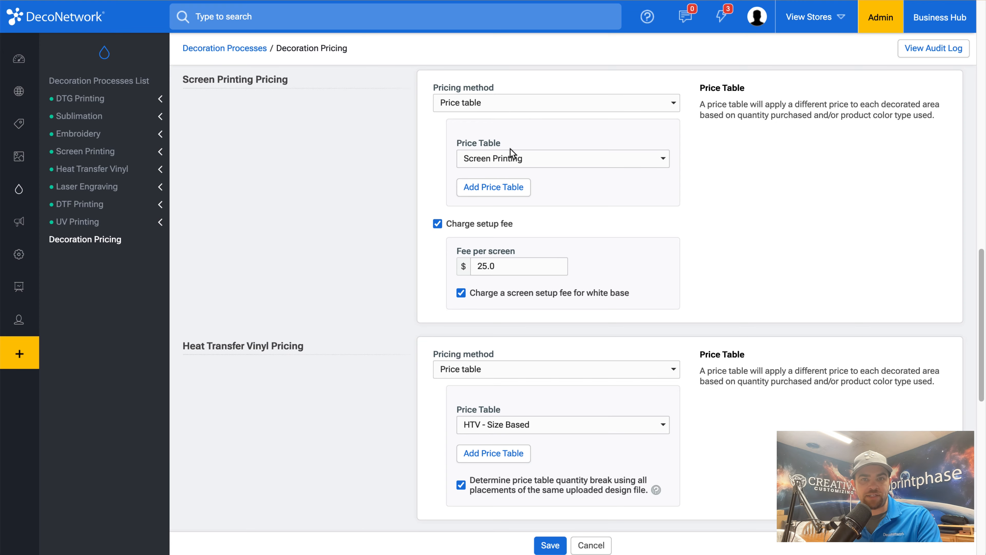
pyautogui.scroll(20, 510, 148)
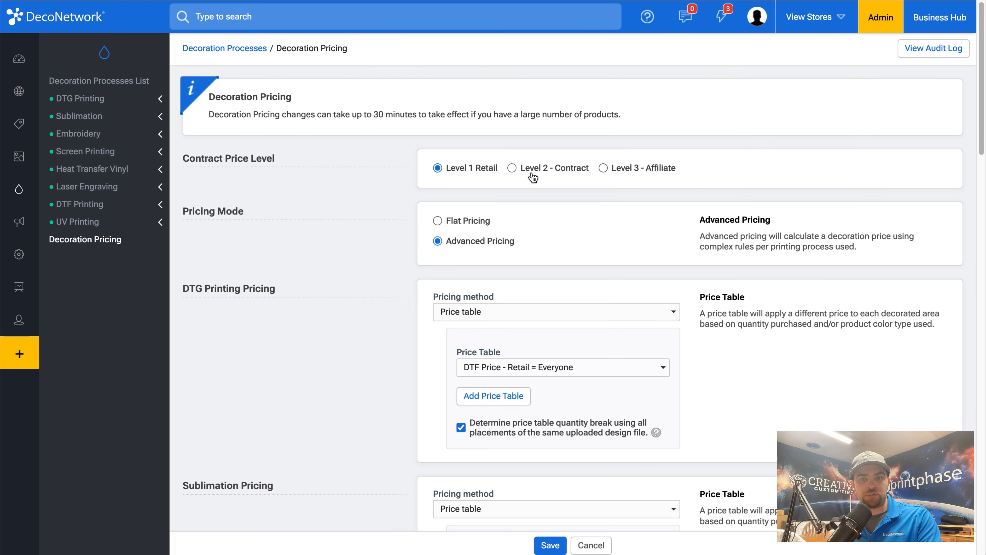
# Step: Switch the contract price level to Level 2 - Contract and select Screen Printing - Contract as the screen printing price table
pyautogui.click(532, 176)
pyautogui.scroll(-15, 533, 176)
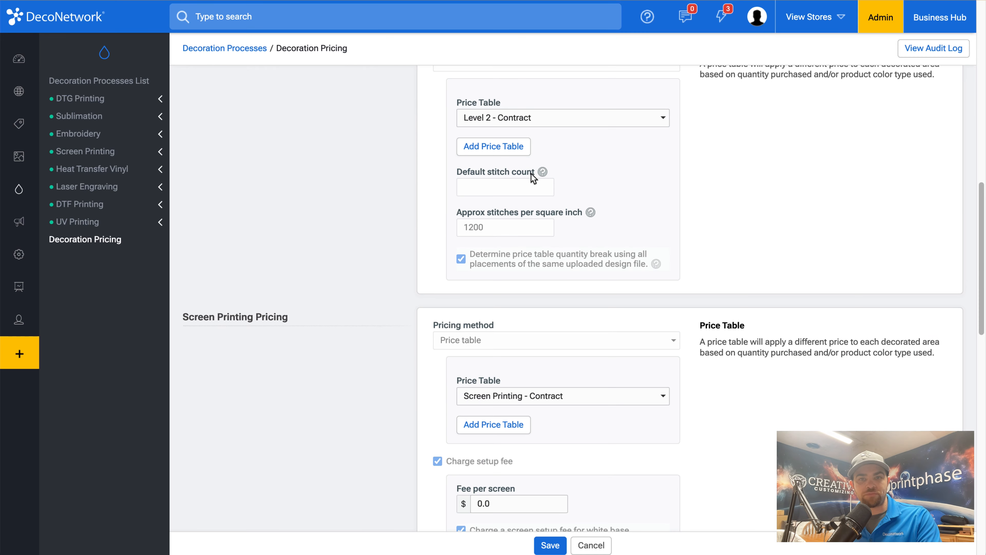
pyautogui.click(531, 120)
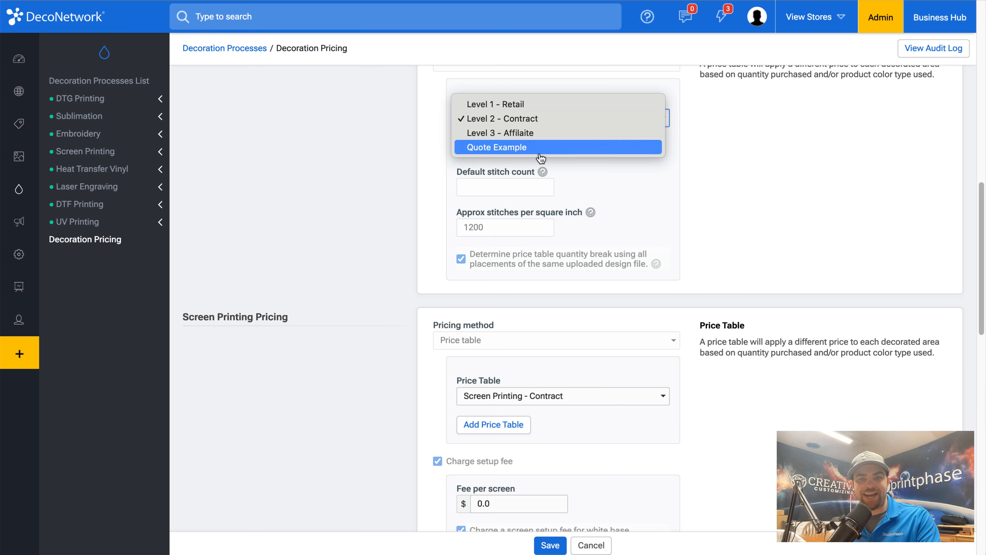
pyautogui.click(558, 396)
pyautogui.click(559, 397)
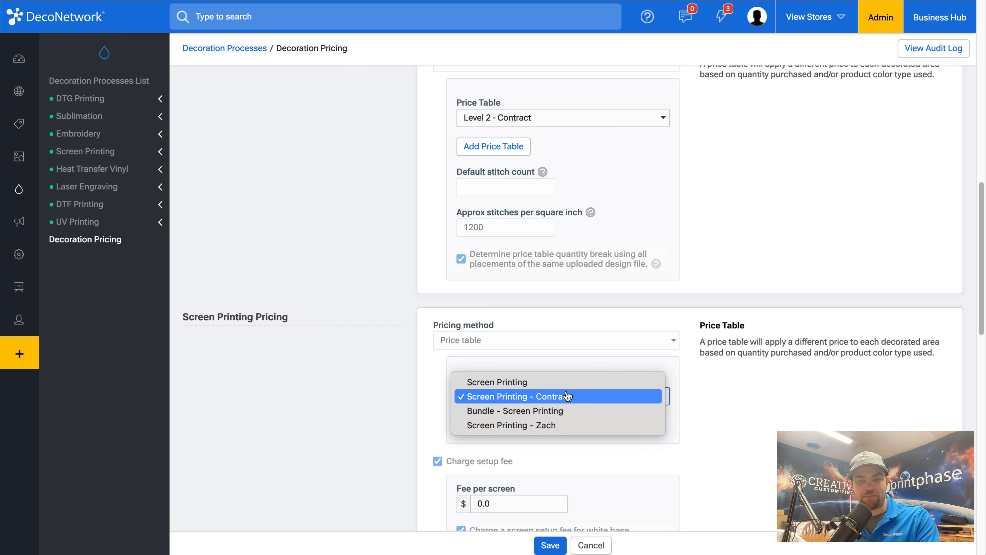
pyautogui.click(567, 396)
pyautogui.scroll(-3, 559, 373)
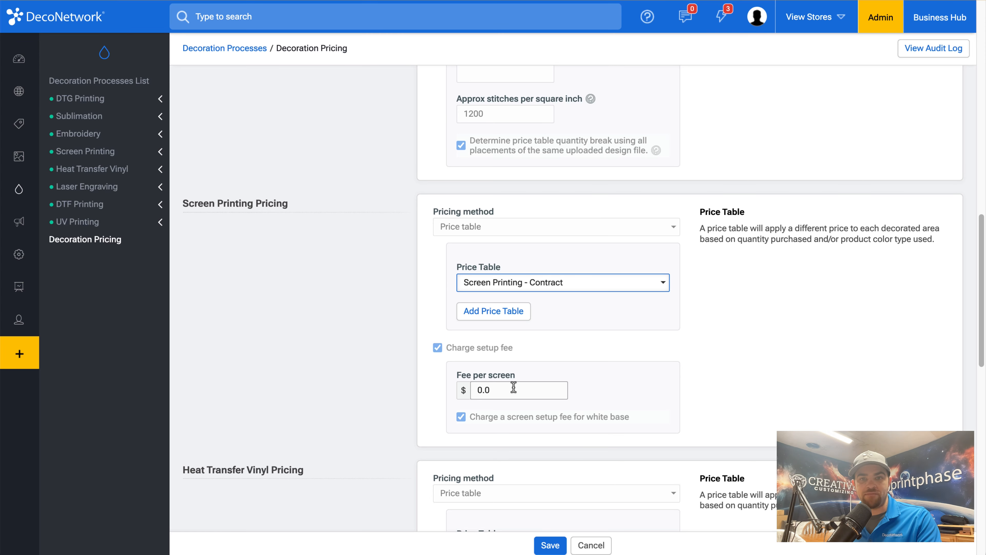
# Step: Switch the contract price level to Level 1 Retail and set the screen printing fee per screen to 0
pyautogui.scroll(18, 513, 388)
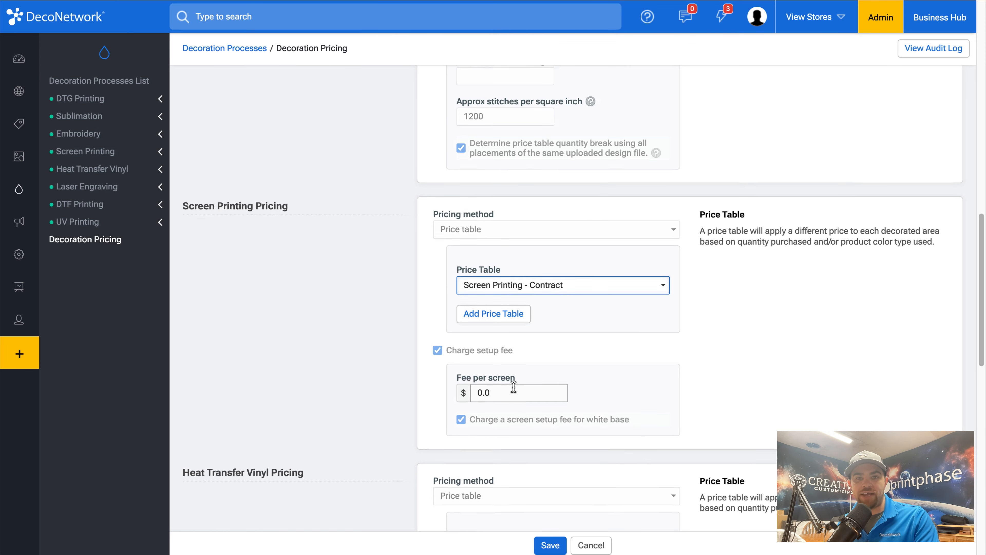
pyautogui.click(461, 175)
pyautogui.scroll(-3, 462, 177)
pyautogui.scroll(-15, 462, 178)
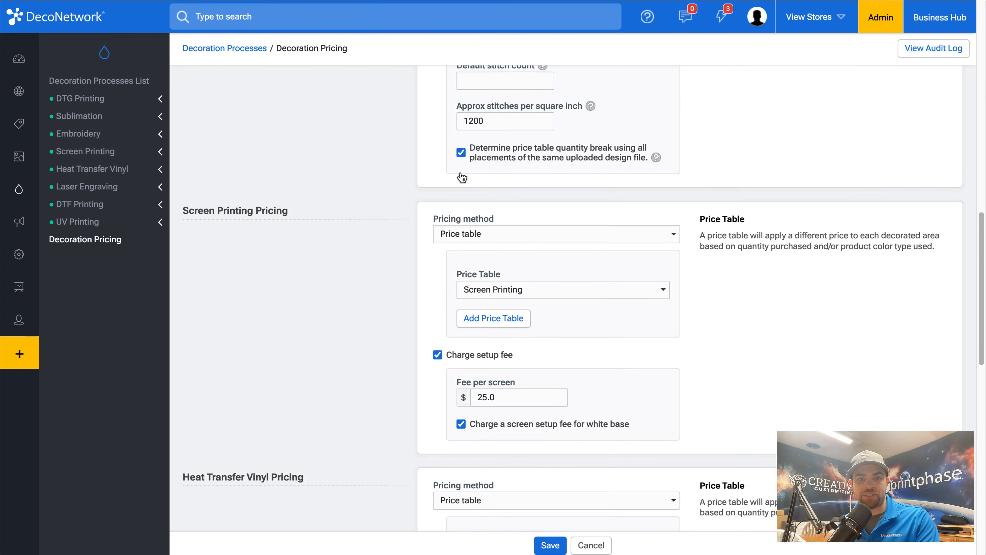
pyautogui.doubleClick(489, 348)
pyautogui.write('0')
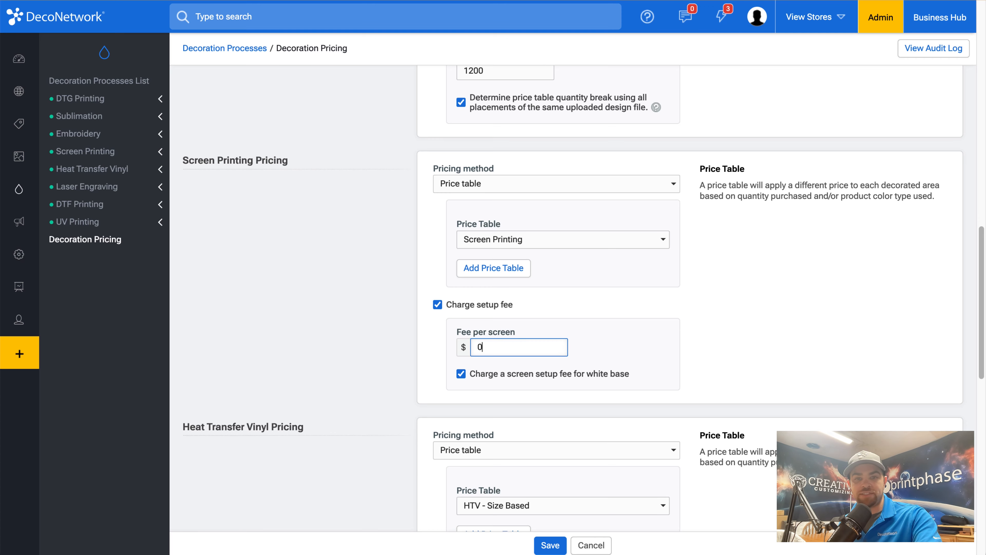
# Step: Switch the contract price level to Level 2 - Contract and set the screen printing fee per screen to $20.0
pyautogui.scroll(18, 490, 348)
pyautogui.click(524, 168)
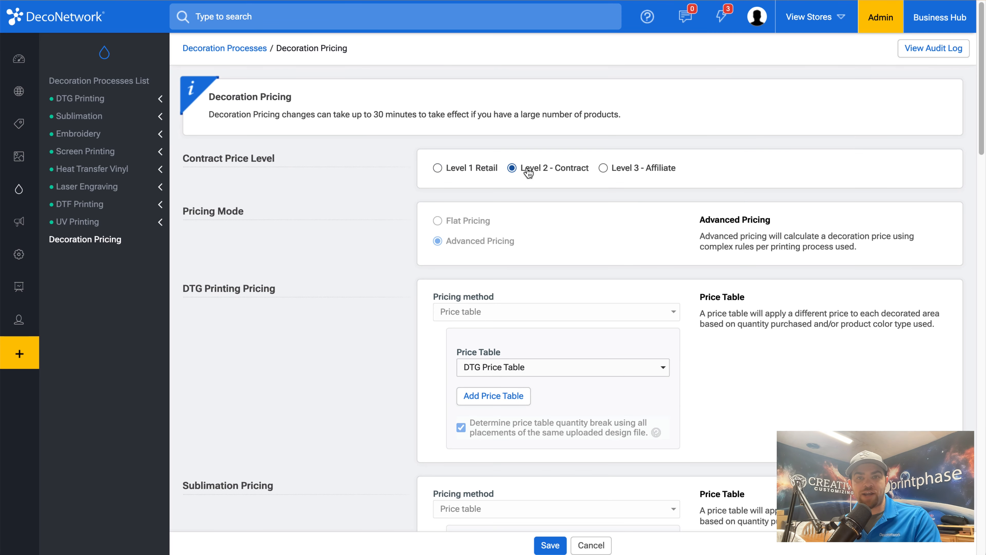
pyautogui.scroll(-18, 493, 297)
pyautogui.scroll(-9, 458, 303)
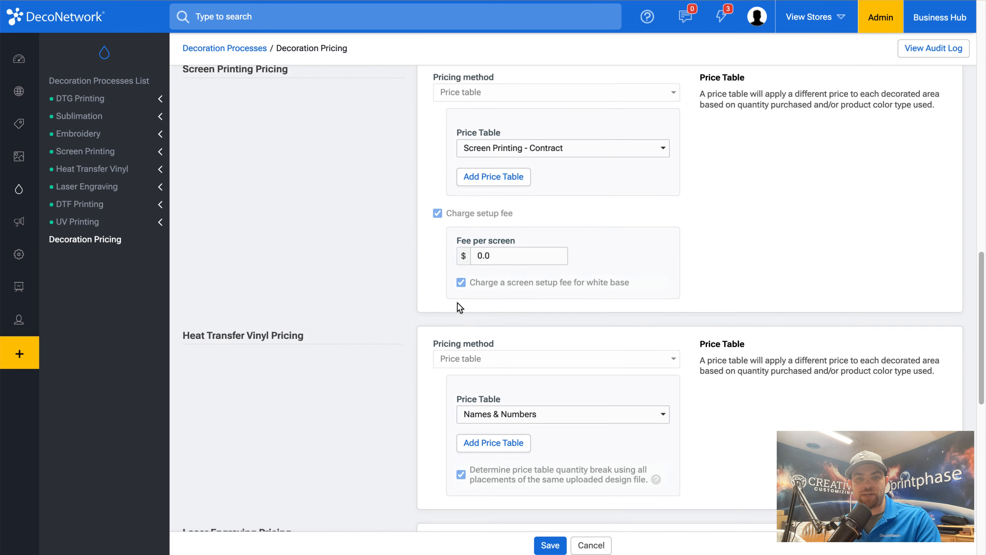
pyautogui.click(473, 207)
pyautogui.write('2')
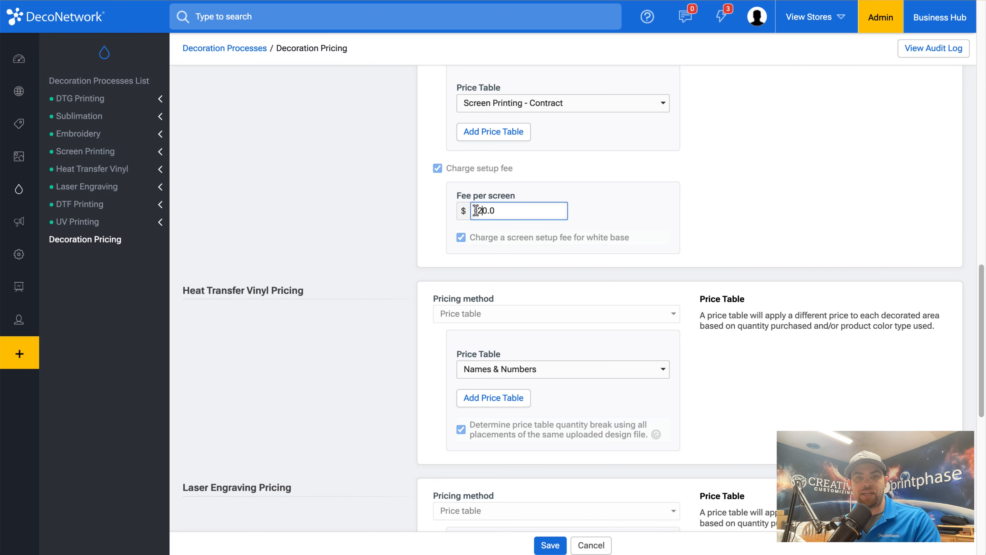
pyautogui.click(690, 206)
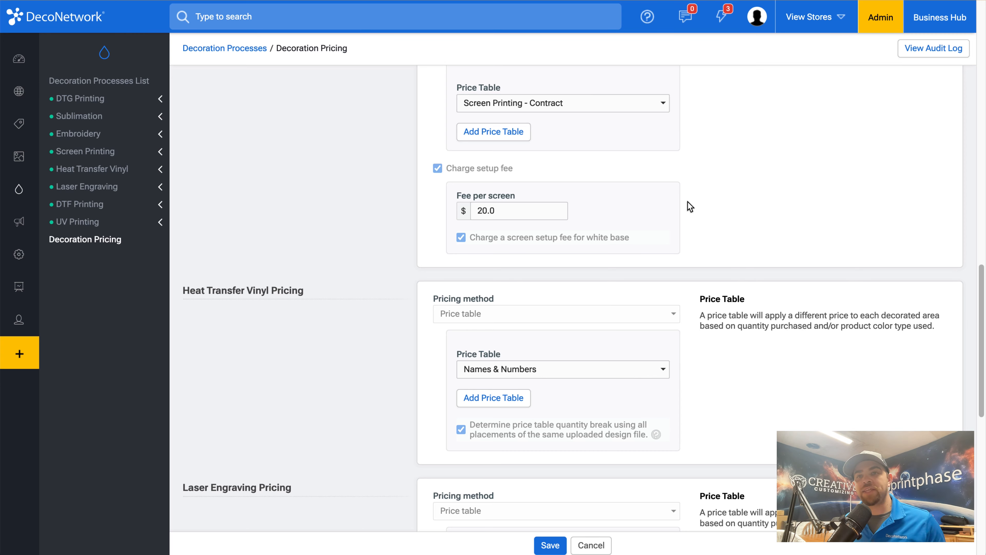